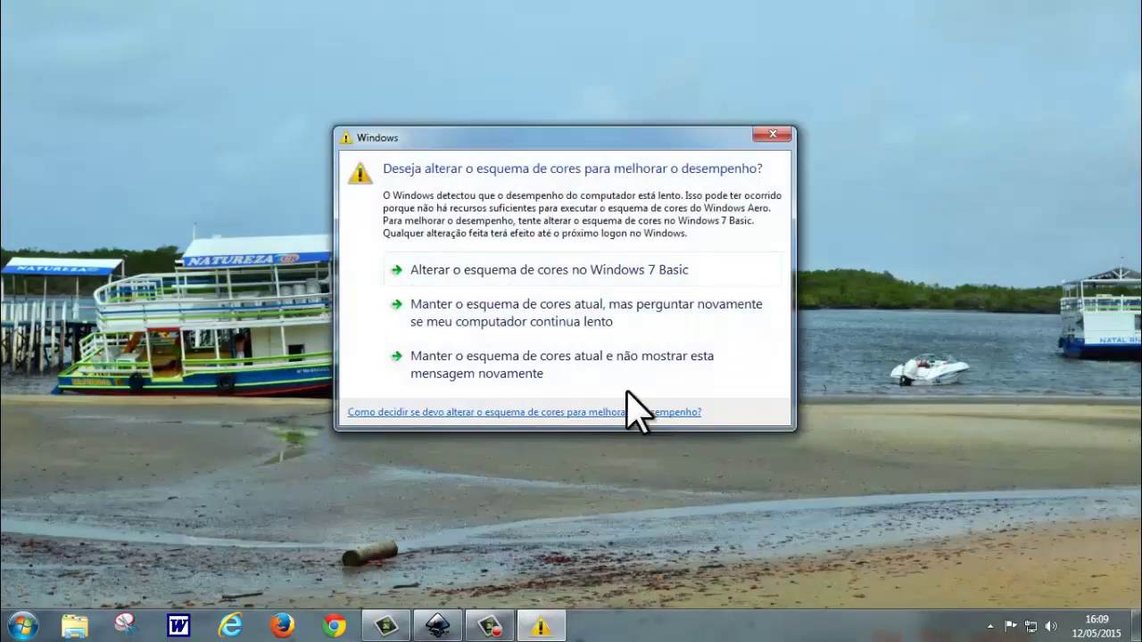
Dismiss the colour-scheme warning, keeping the current scheme and suppressing future messages.
click(460, 367)
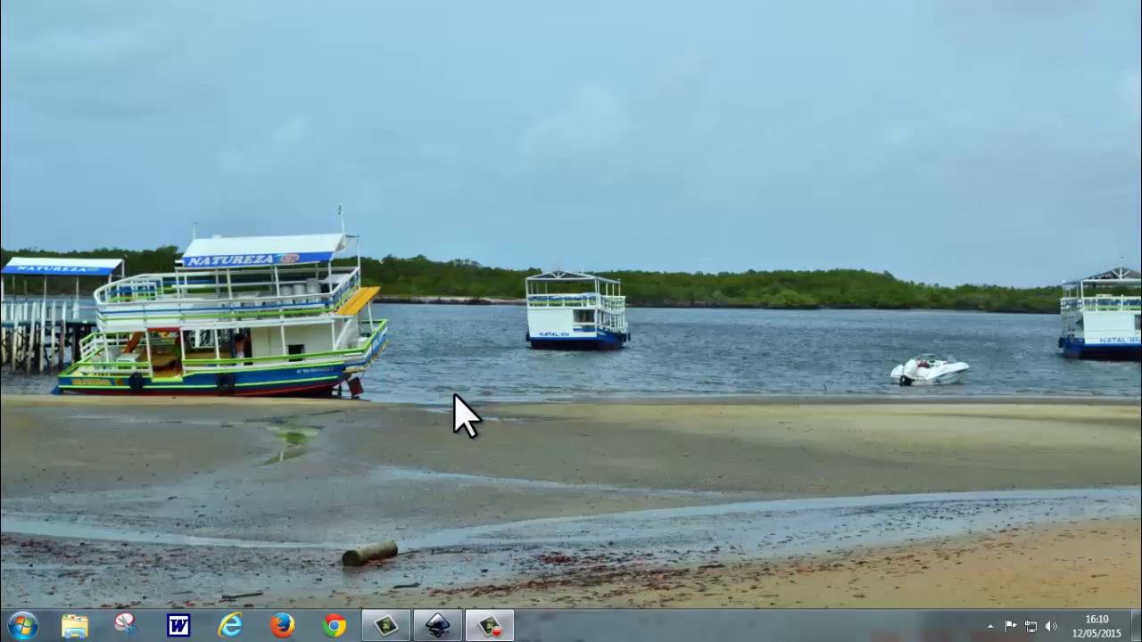
Restore Inkscape and view its version 0.91 in Ajuda > Sobre o Inkscape, then close it.
click(437, 627)
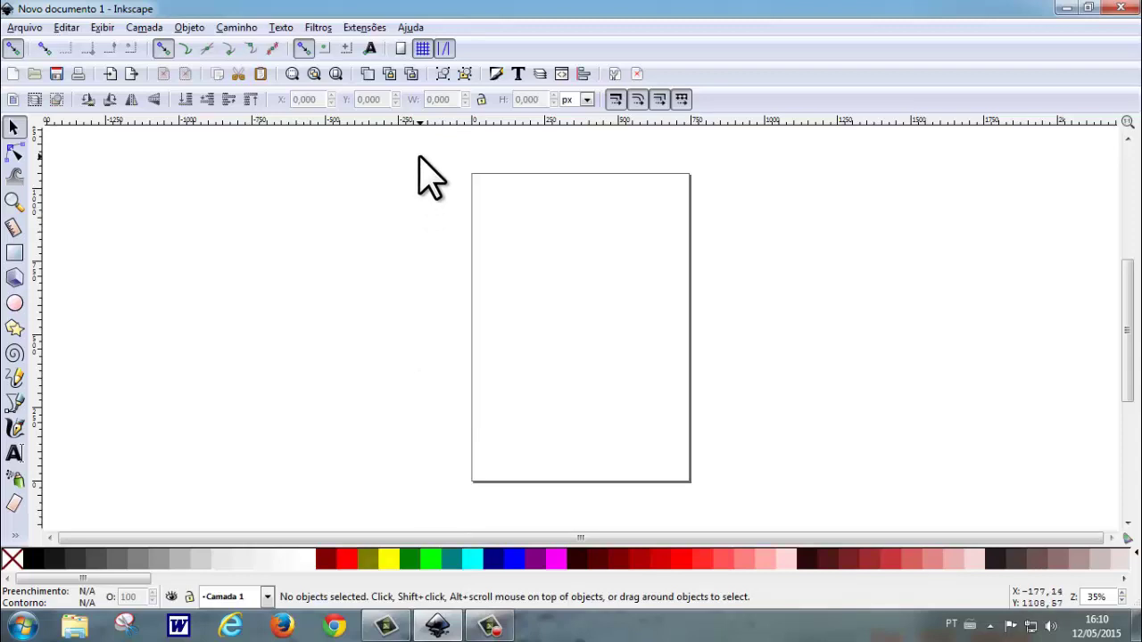
click(408, 27)
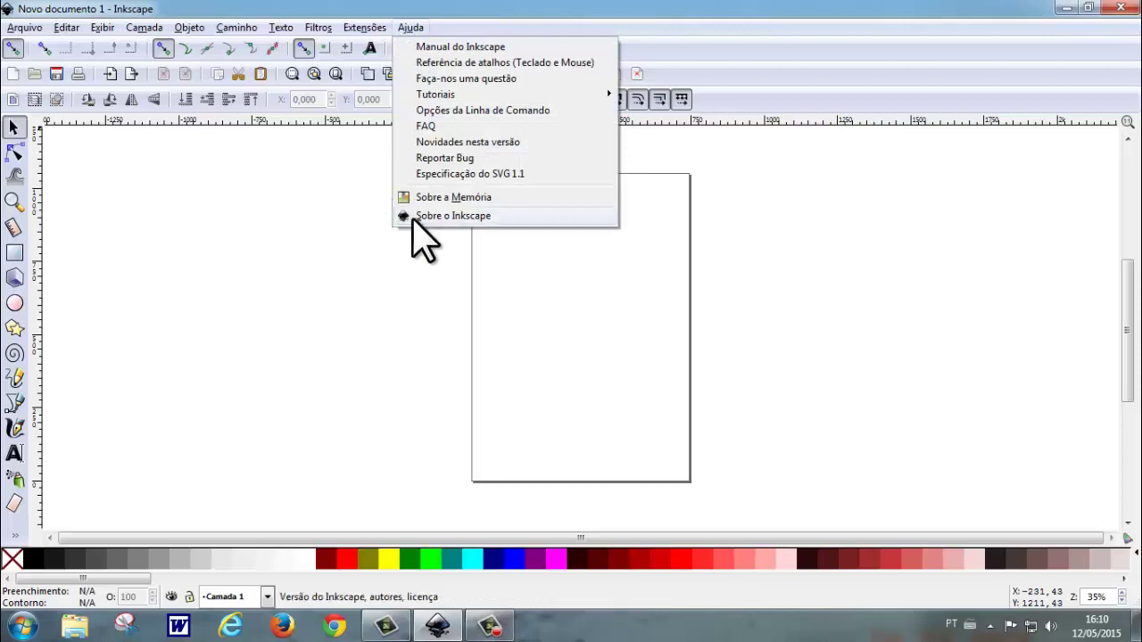
click(454, 217)
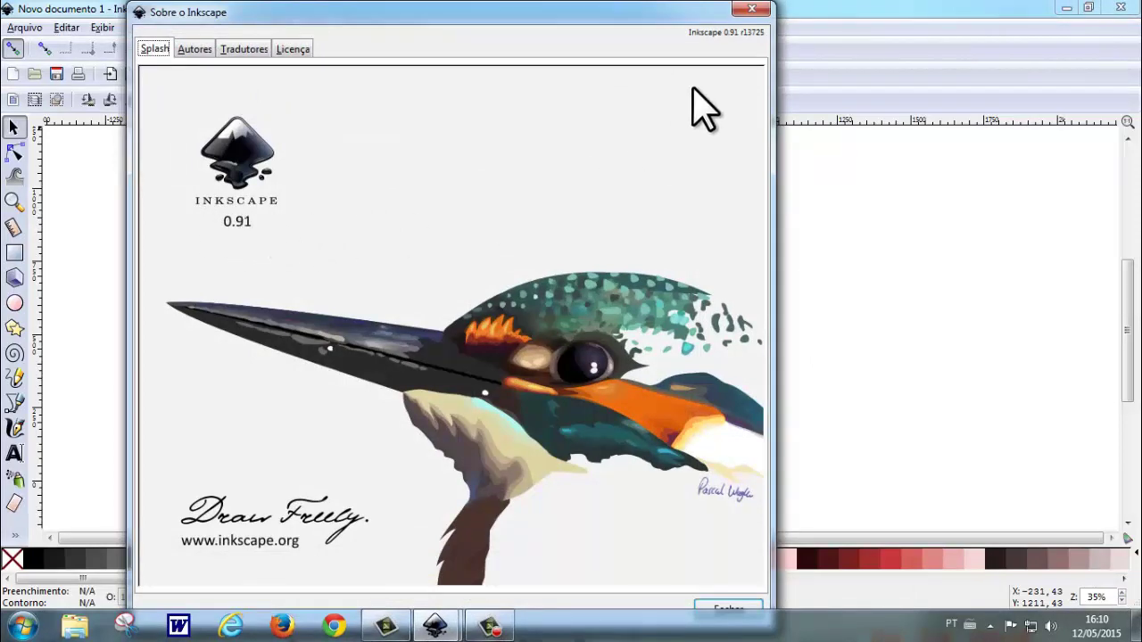
click(751, 9)
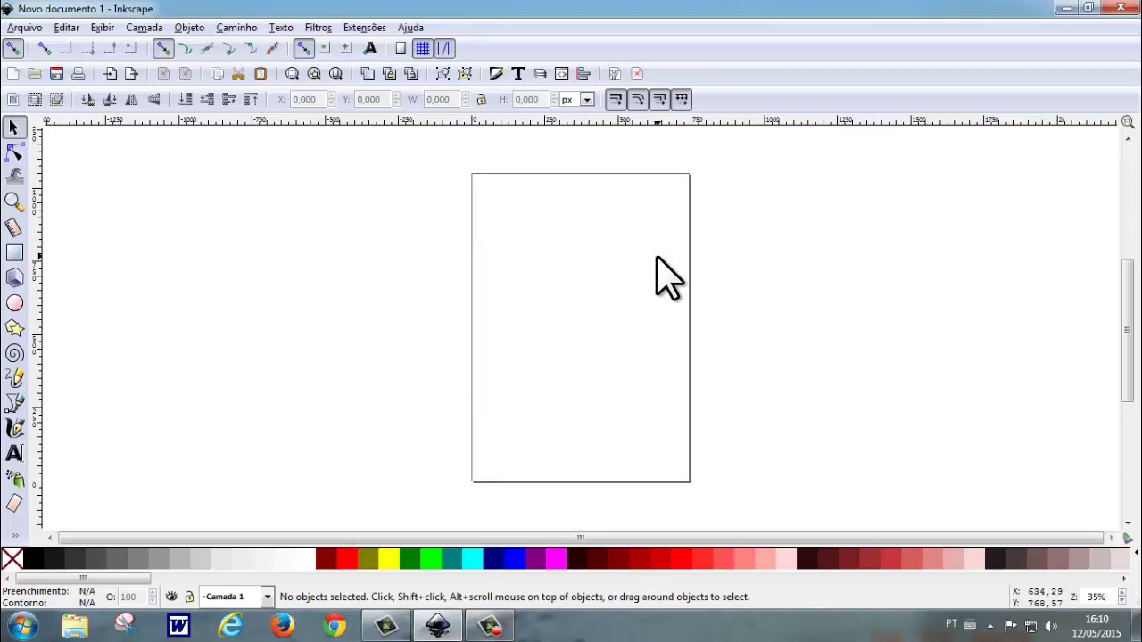
Zoom in and draw a green circle with the Ellipse tool near the page bottom.
key(plus)
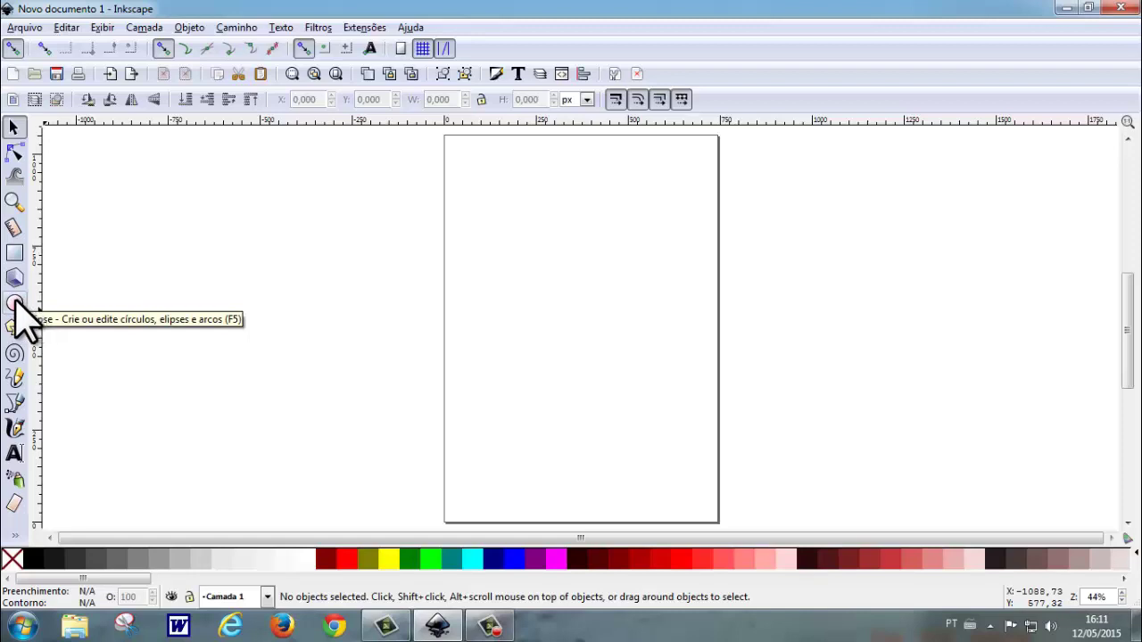
click(15, 303)
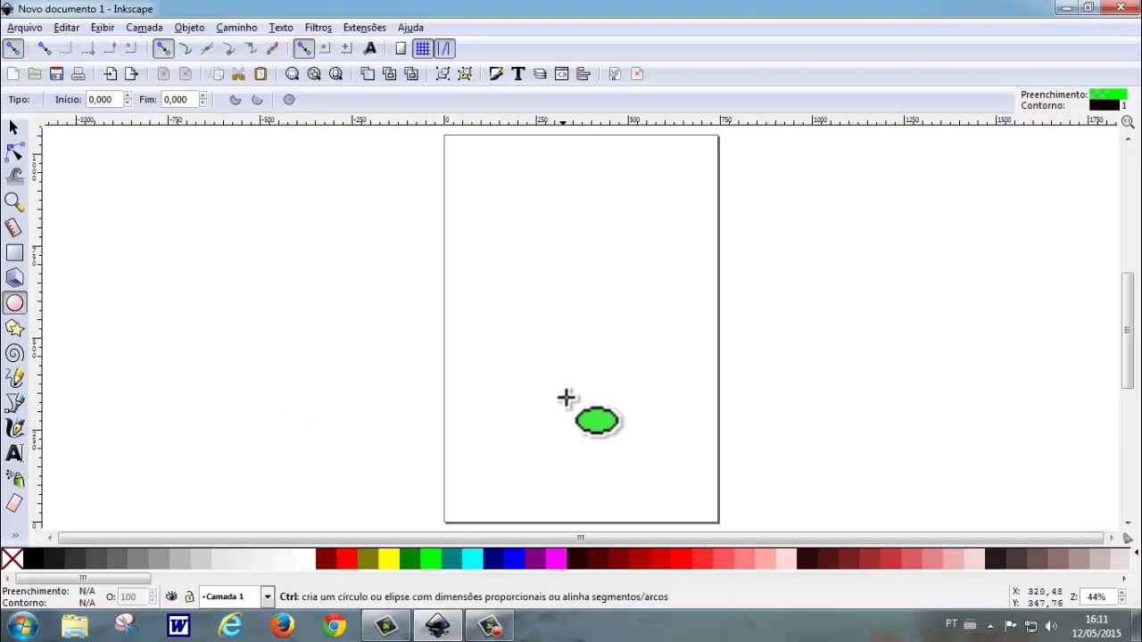
mouse_move(560, 394)
mouse_down()
mouse_move(665, 481)
mouse_move(651, 470)
mouse_up()
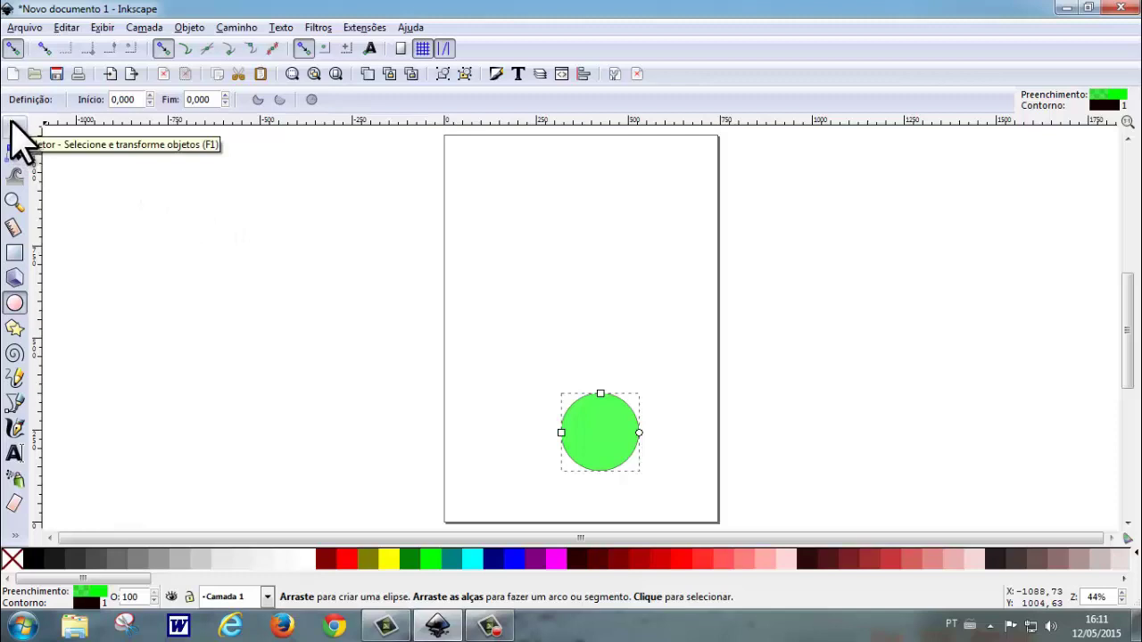
Duplicate the green circle and move the copy directly above the original.
click(16, 132)
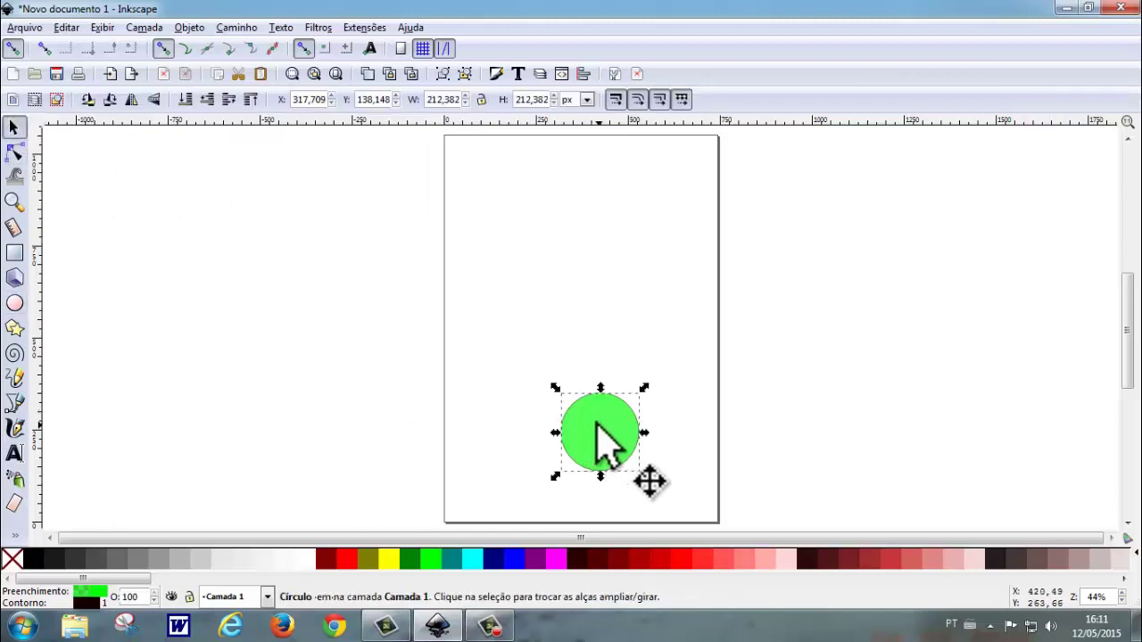
mouse_move(588, 428)
mouse_down()
mouse_move(569, 407)
mouse_move(576, 398)
mouse_up()
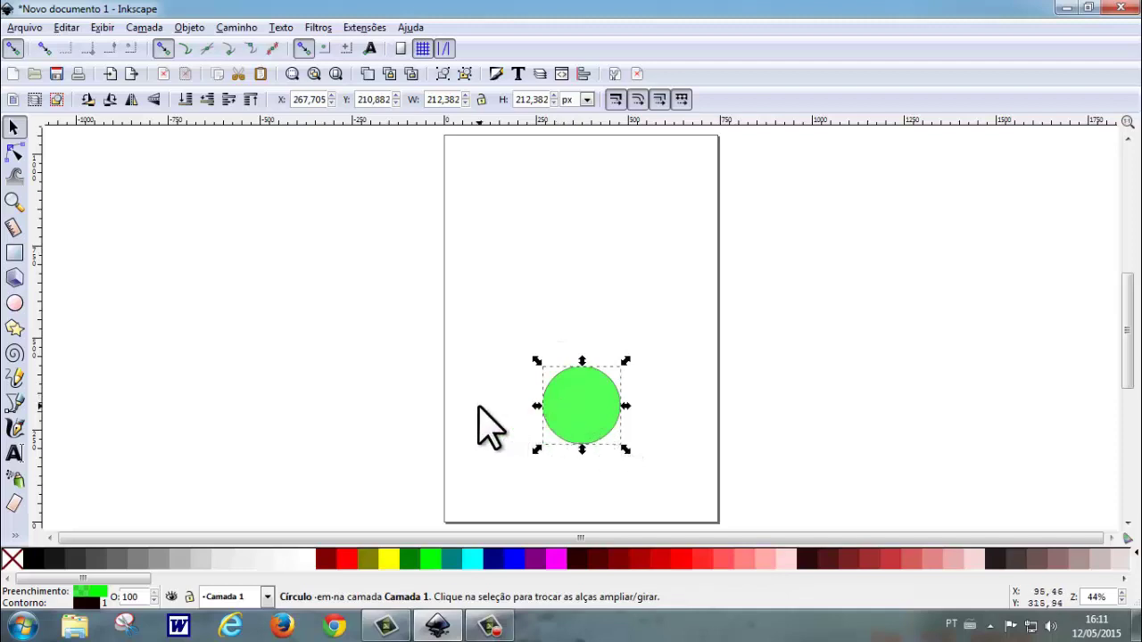
right_click(487, 426)
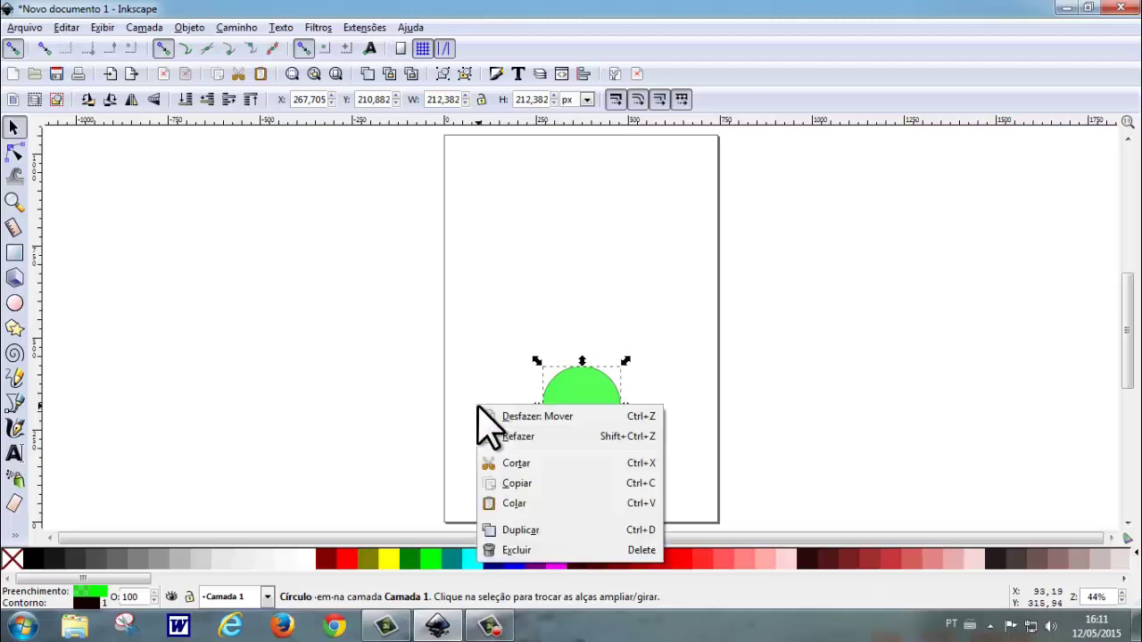
click(523, 529)
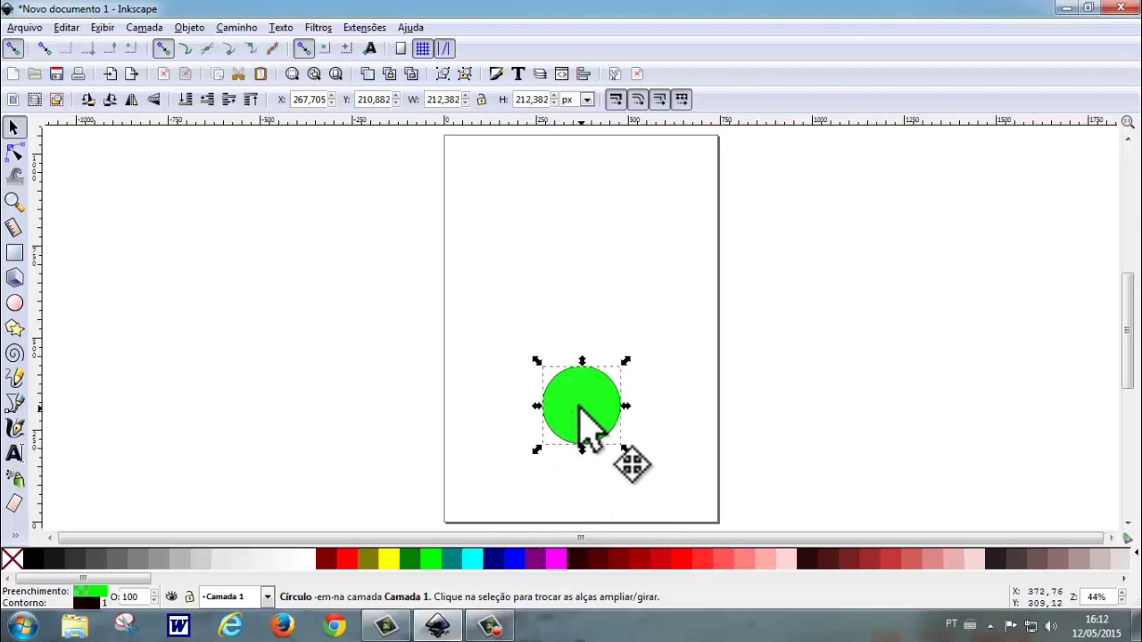
drag(579, 409, 574, 271)
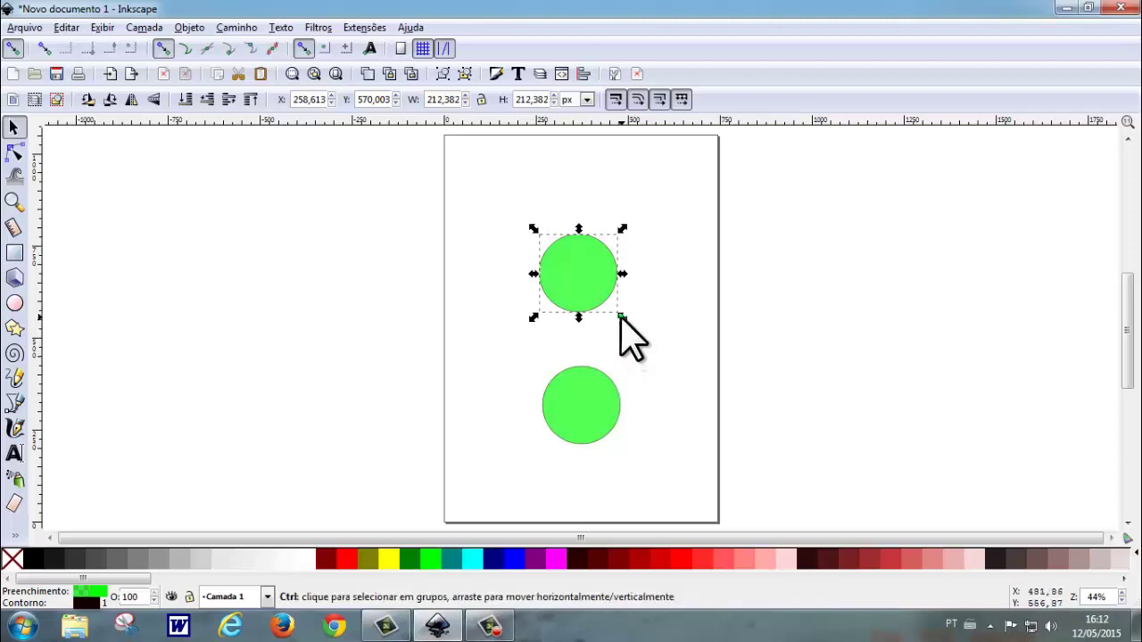
Scale the upper circle down to about 69 × 69 px and set it atop the large circle.
drag(622, 318, 577, 262)
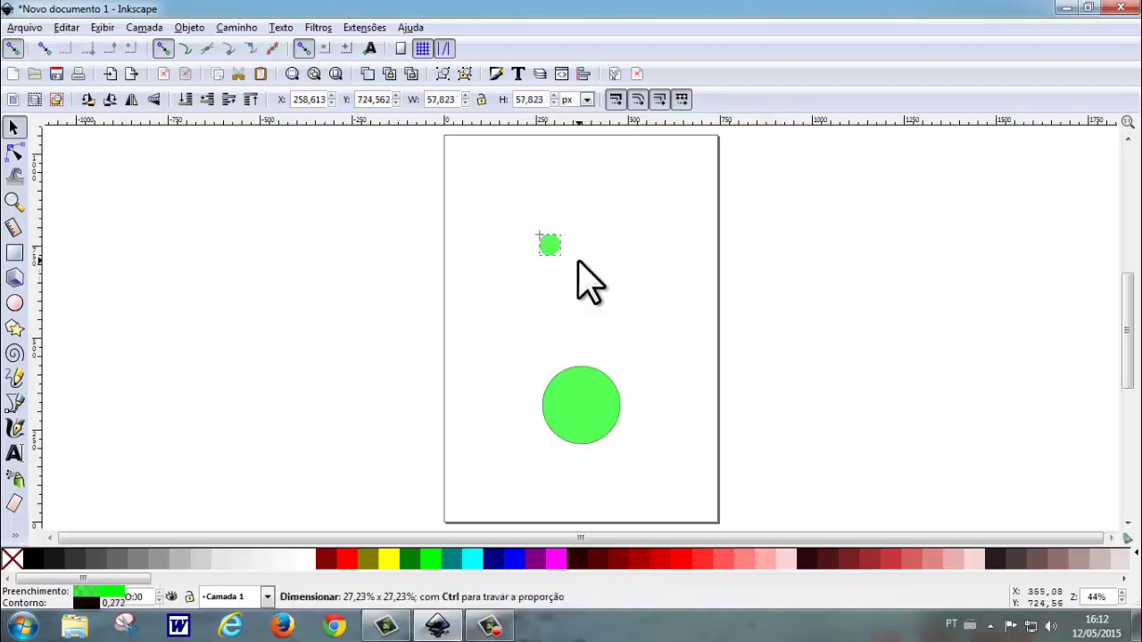
drag(577, 261, 583, 266)
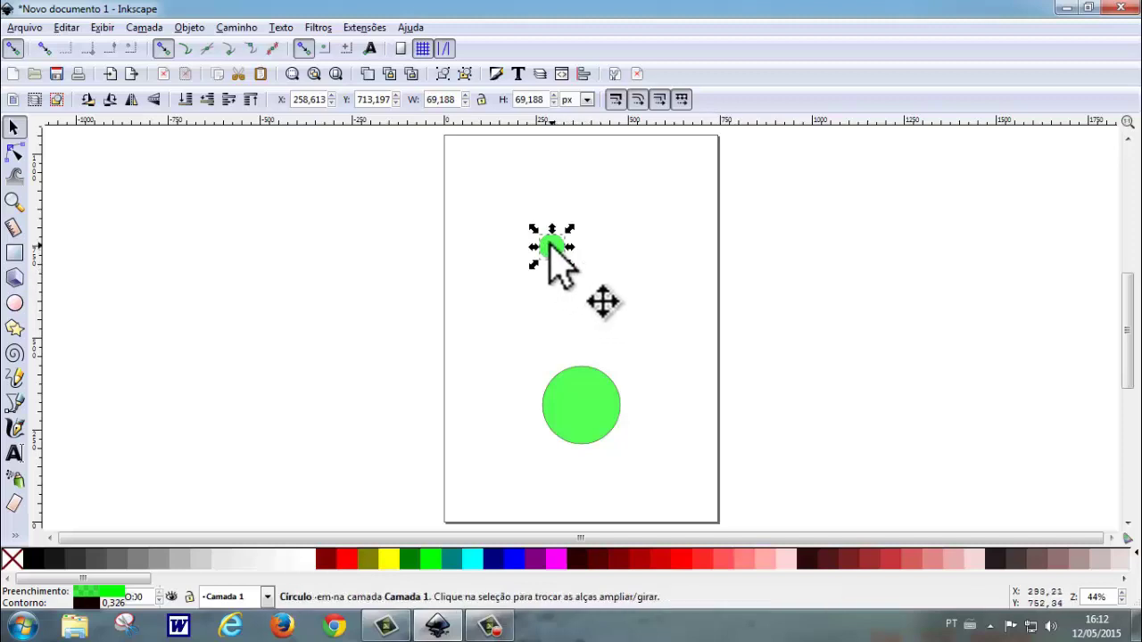
drag(549, 240, 581, 350)
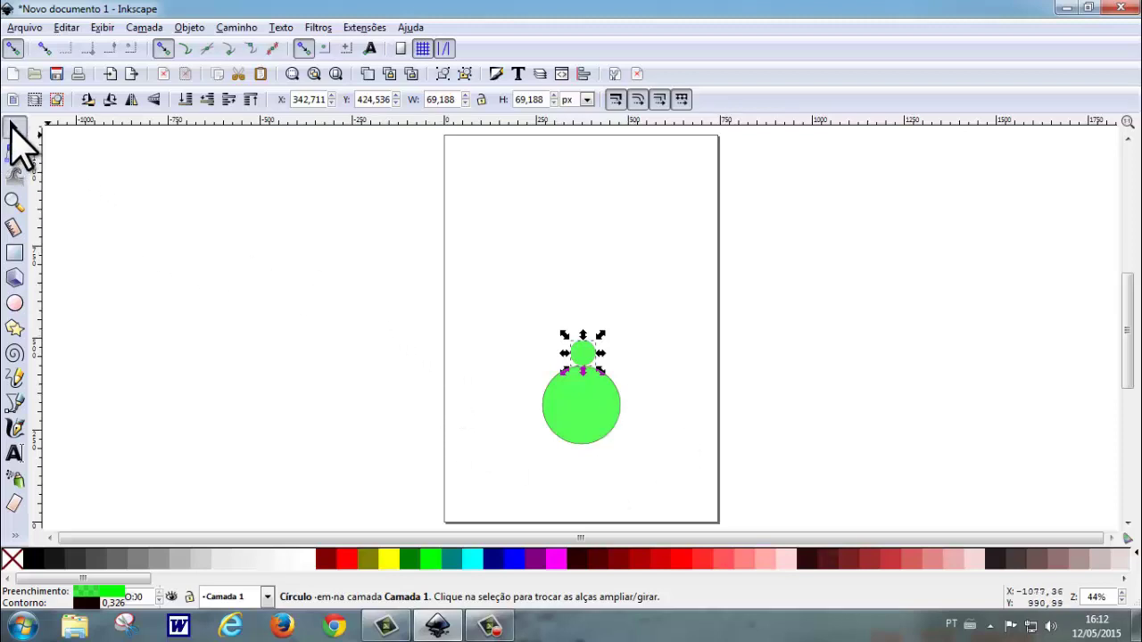
click(12, 127)
drag(490, 286, 681, 478)
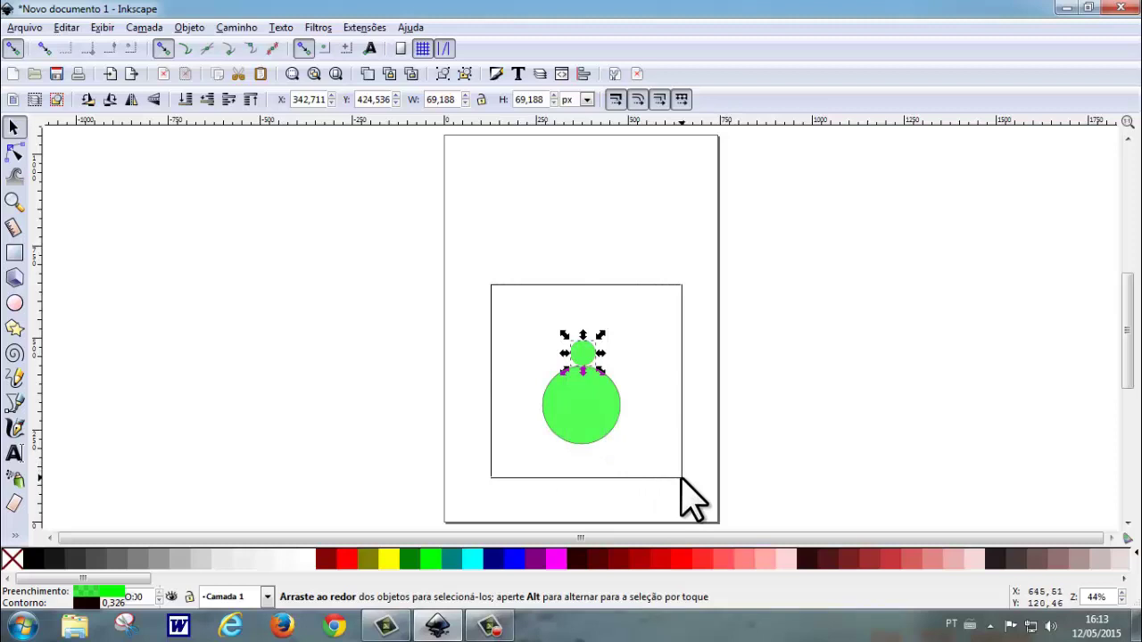
drag(680, 479, 680, 478)
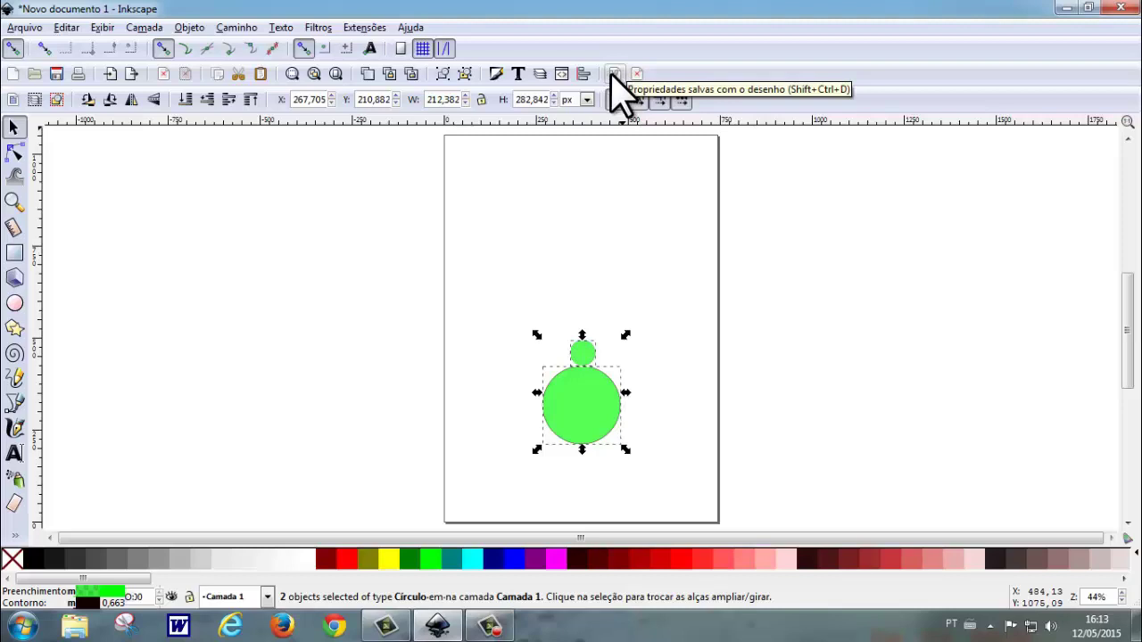
Open Document Properties showing the A4 210 × 297 mm page and move it aside.
click(614, 75)
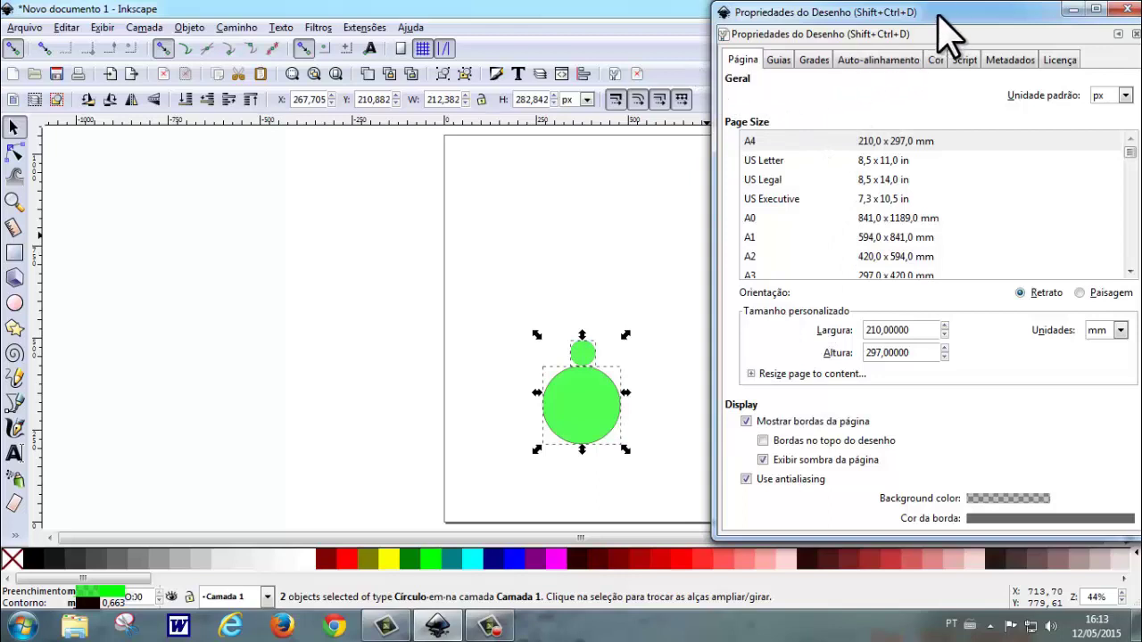
drag(936, 15, 988, 18)
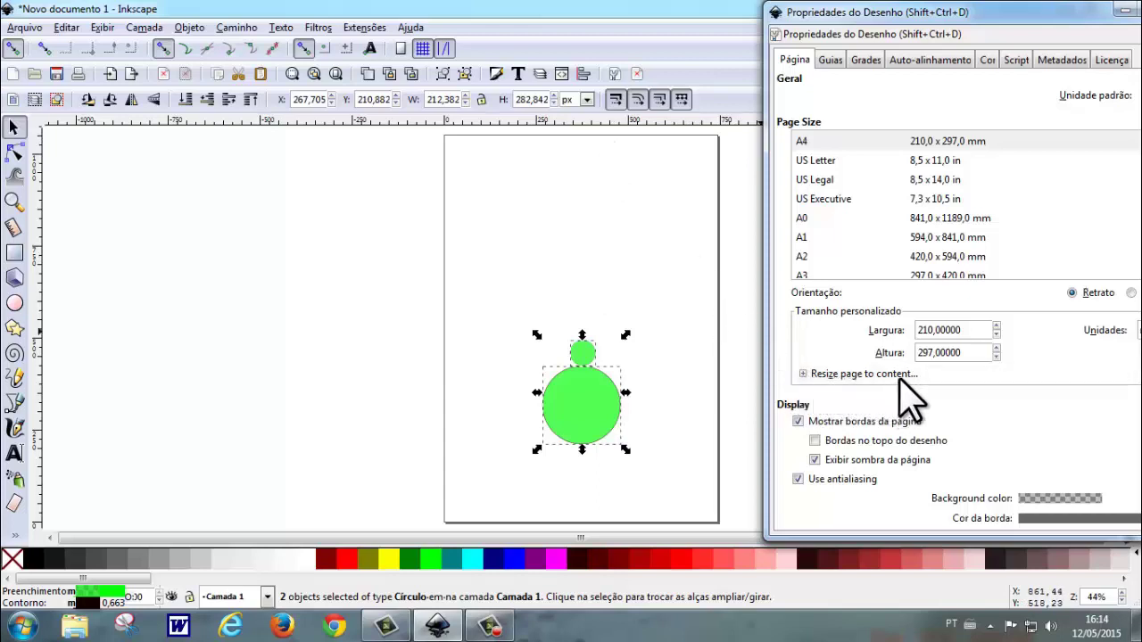
Resize the page to the drawing, about 59.94 × 79.82 mm, and close Document Properties.
click(803, 374)
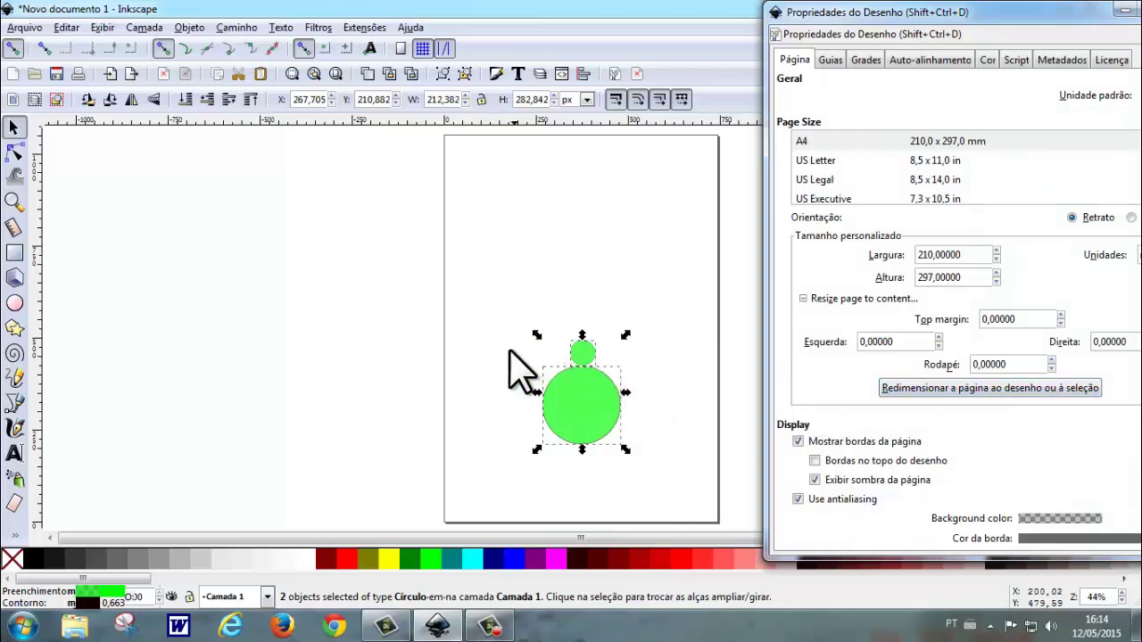
click(947, 405)
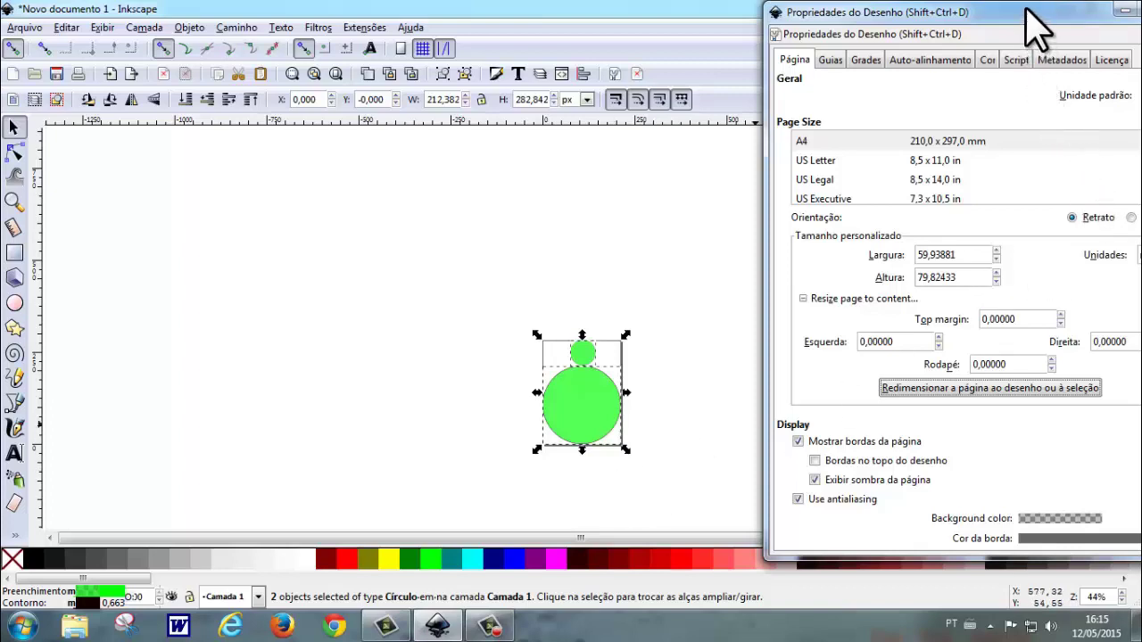
mouse_move(1027, 12)
mouse_down()
mouse_move(959, 9)
mouse_move(948, 23)
mouse_up()
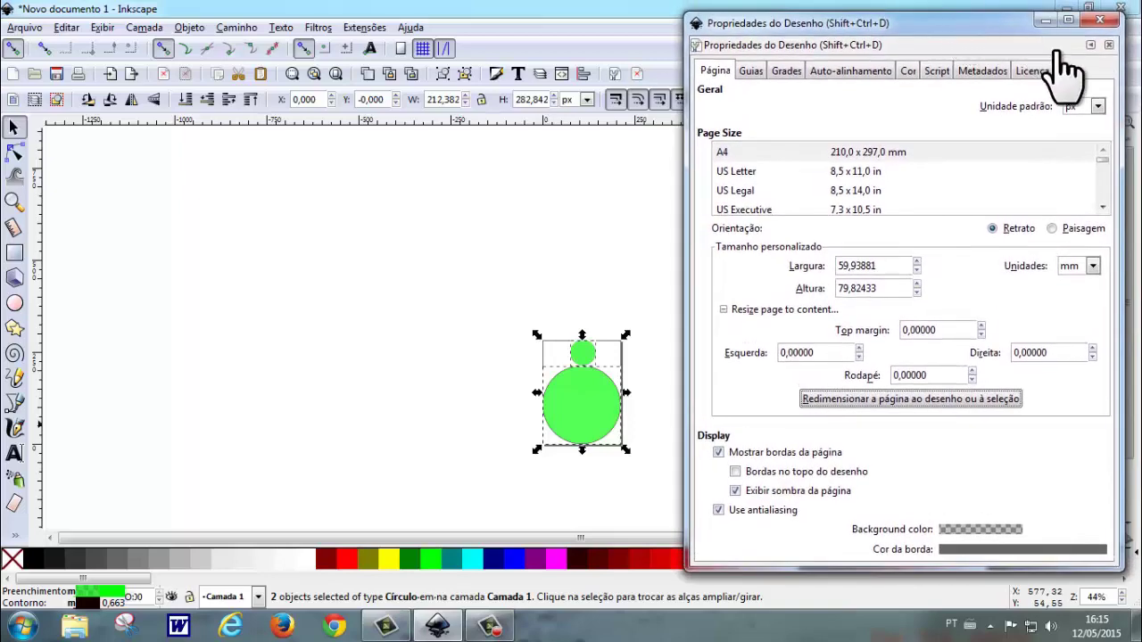
click(1107, 47)
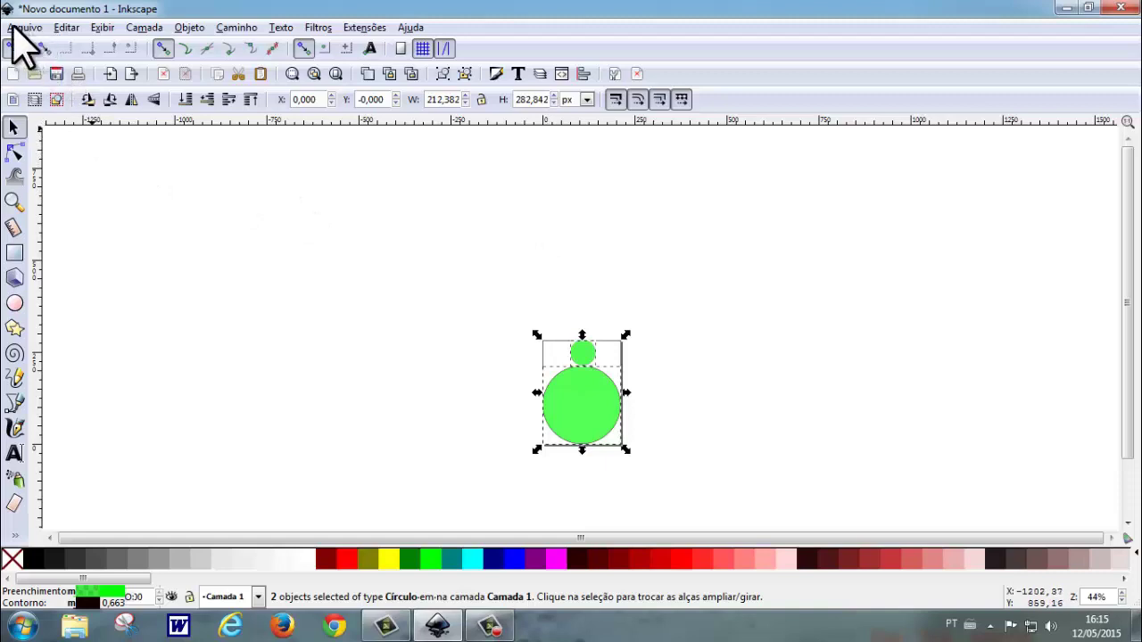
Save the drawing as Inkscape SVG 'Aranha.svg' in the Imagens folder.
click(18, 27)
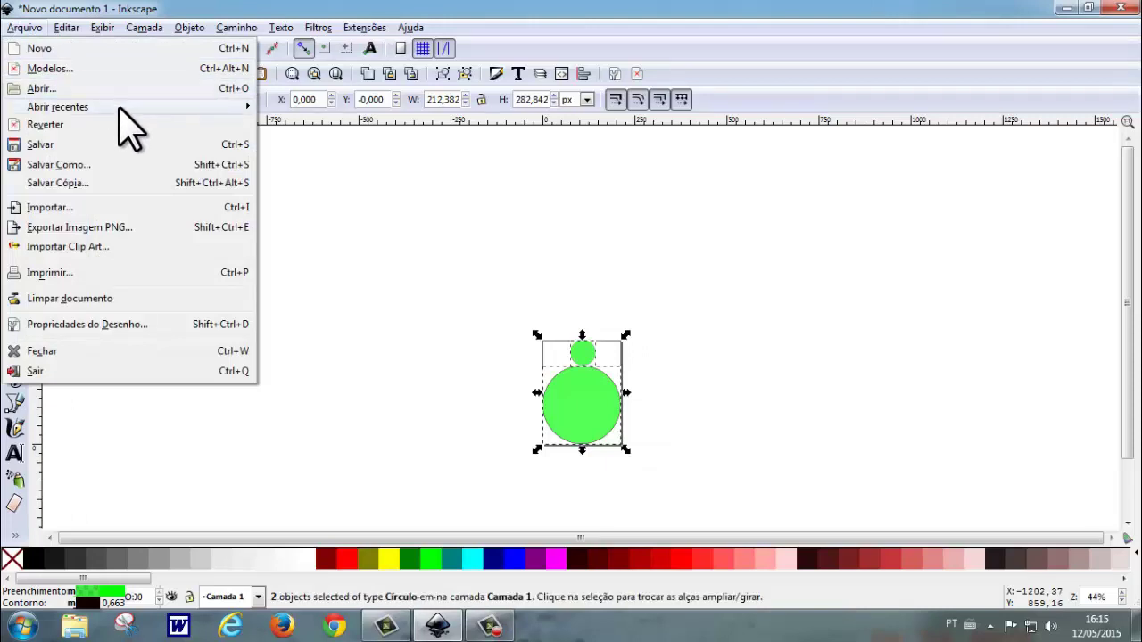
click(72, 166)
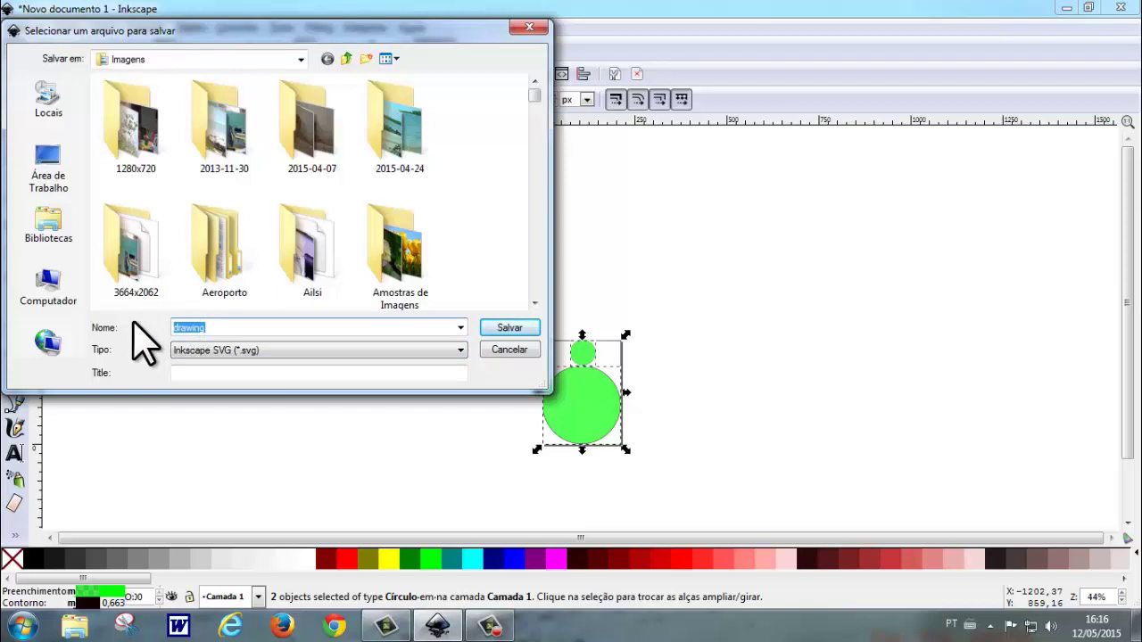
text(Aranha)
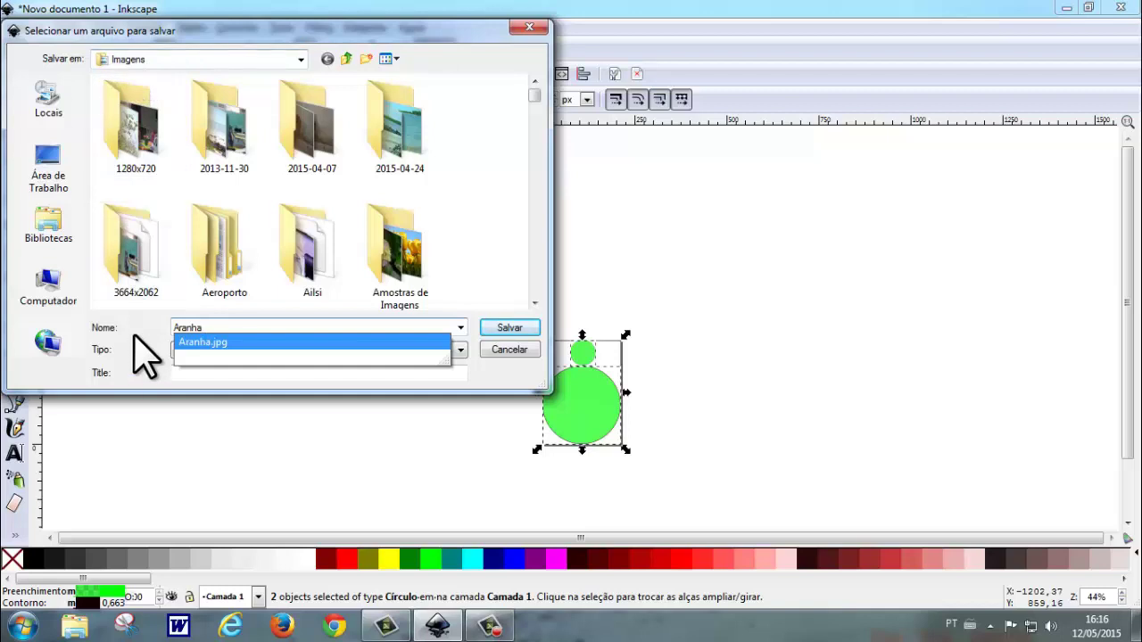
key(Return)
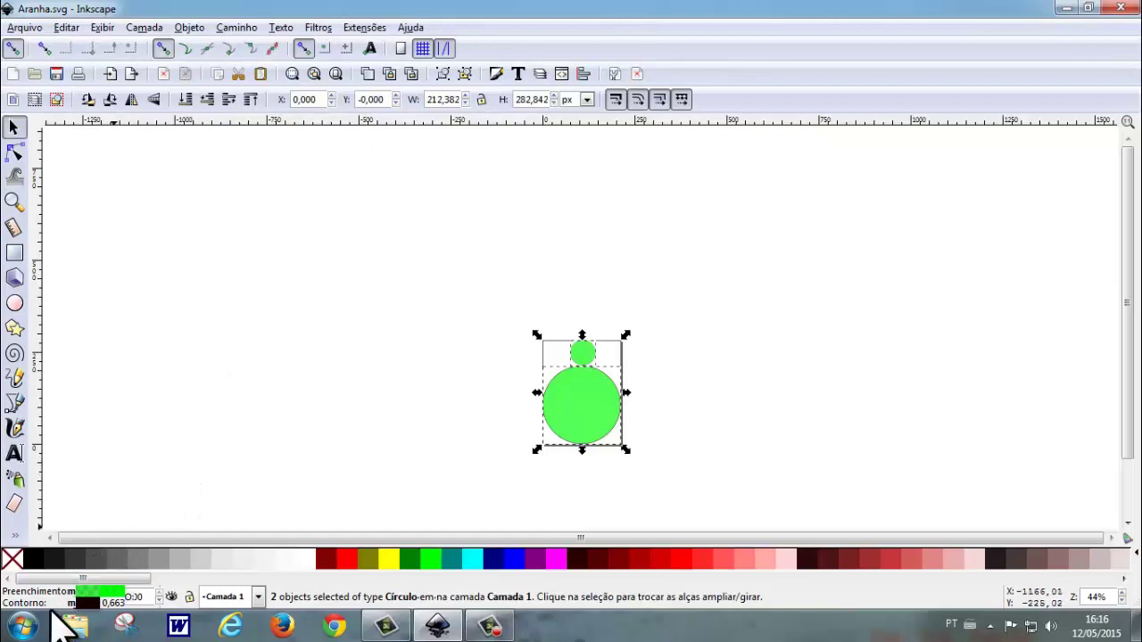
Open the Imagens library from the Start menu and open the Aranha SVG file.
click(19, 627)
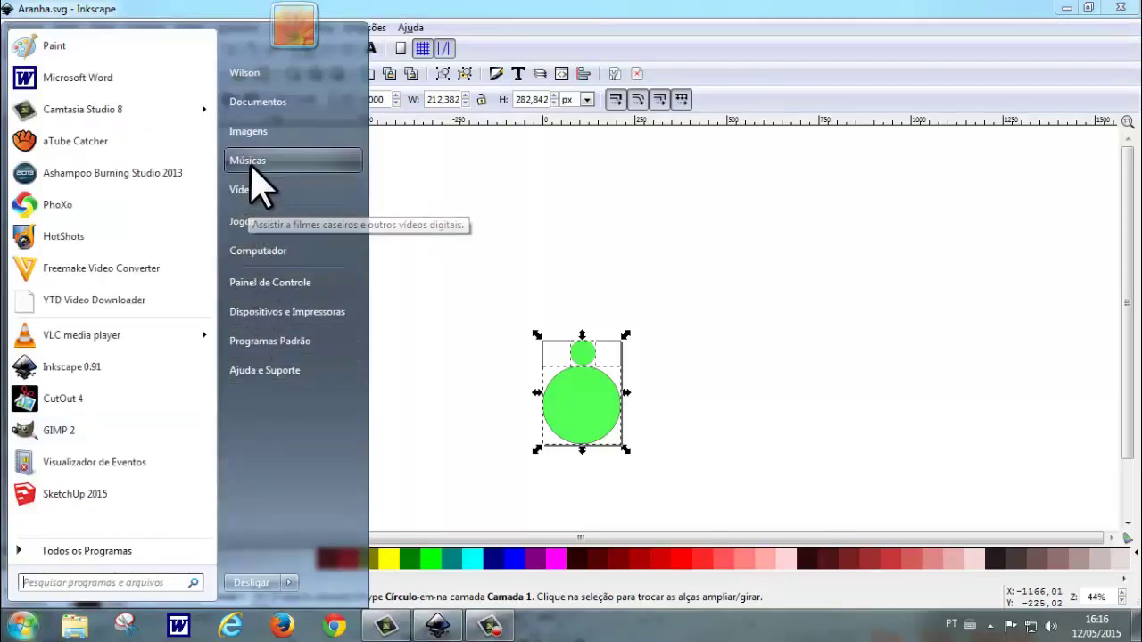
click(259, 131)
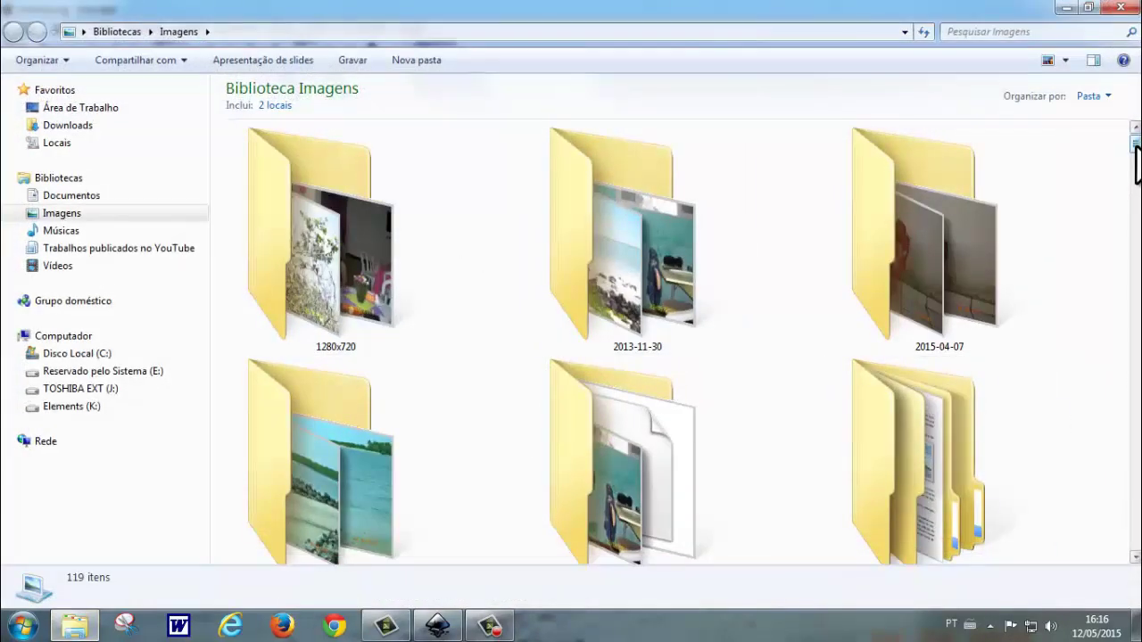
drag(1135, 146, 1121, 564)
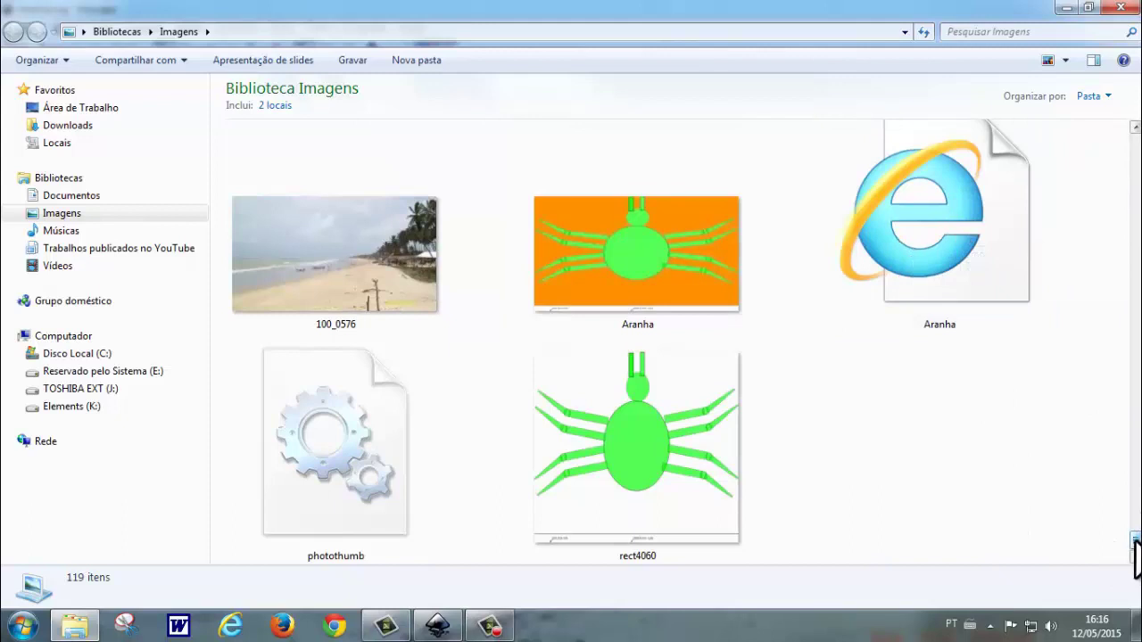
scroll(1135, 546, up, 1)
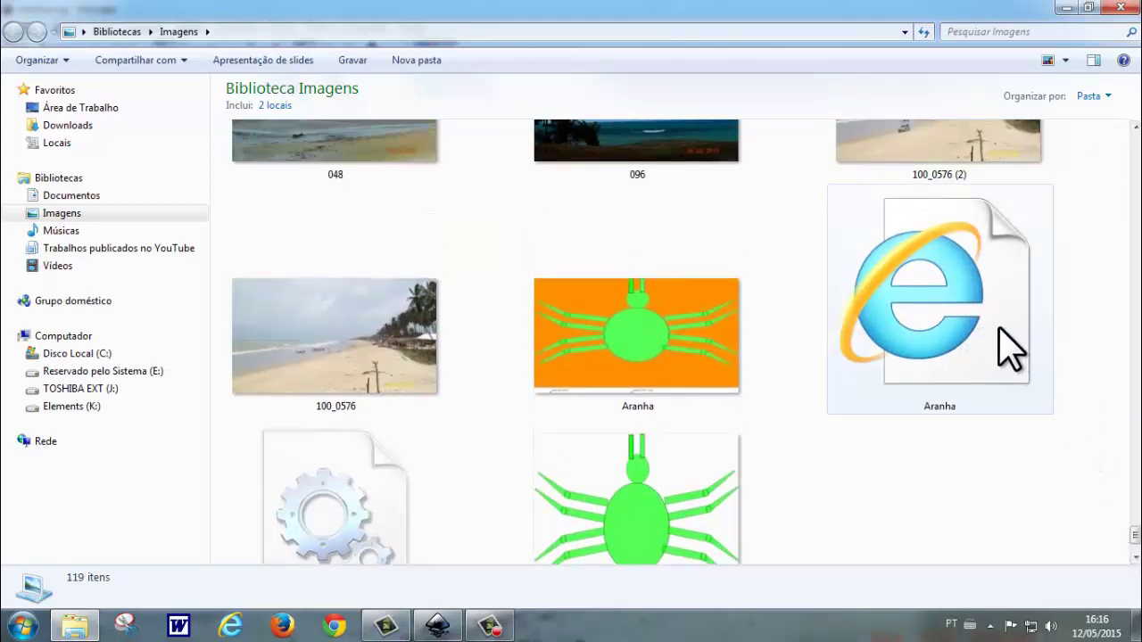
mouse_move(934, 219)
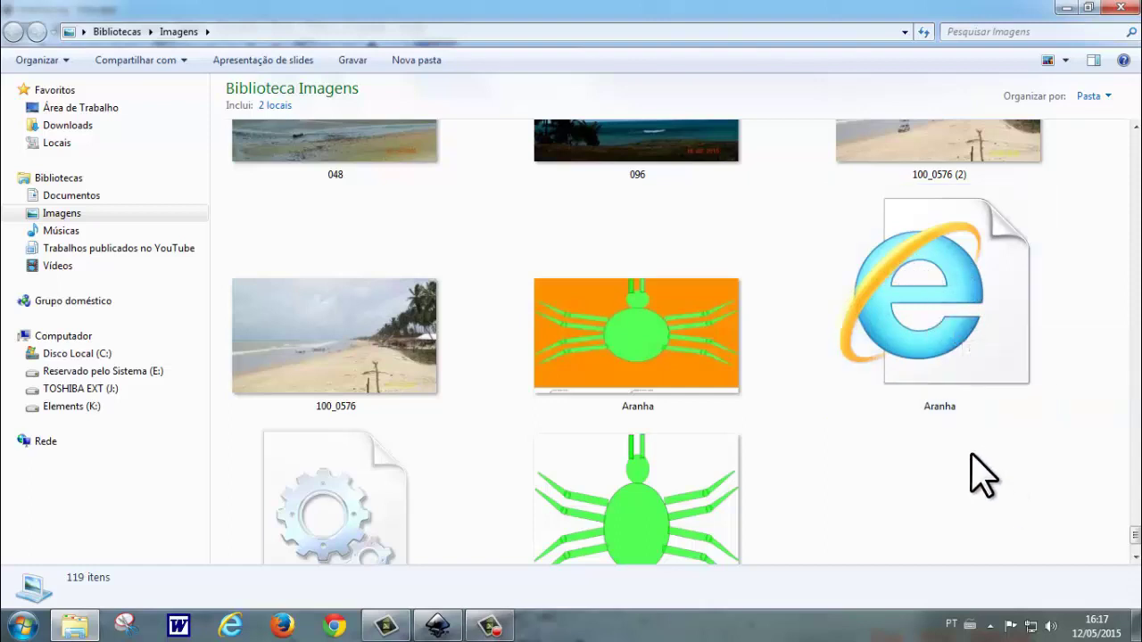
click(944, 312)
double_click(946, 307)
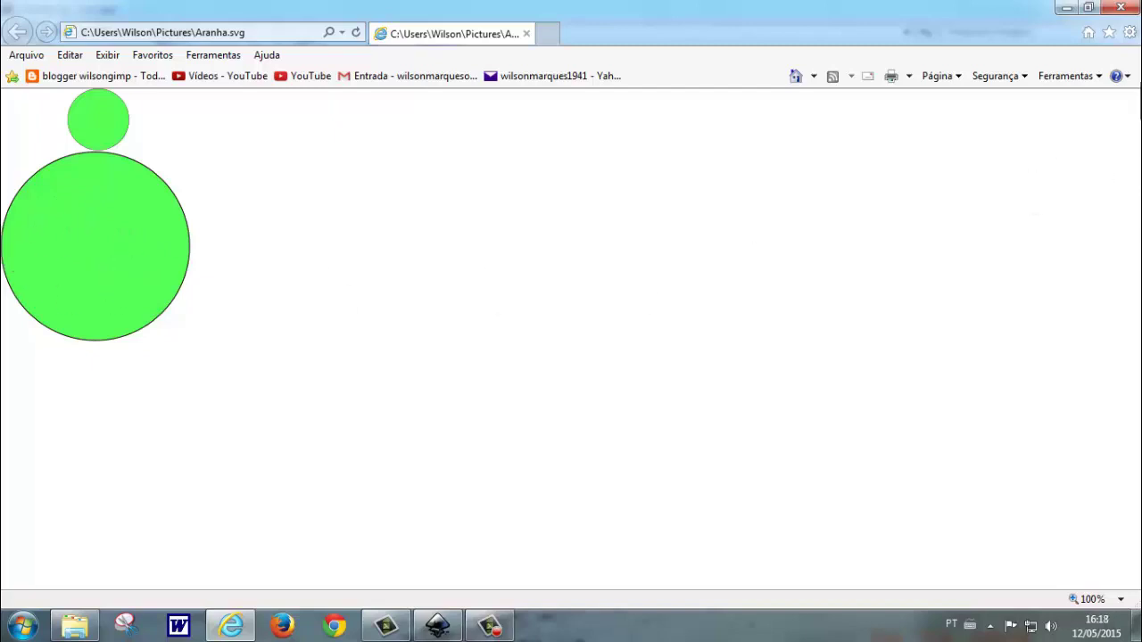
click(1121, 9)
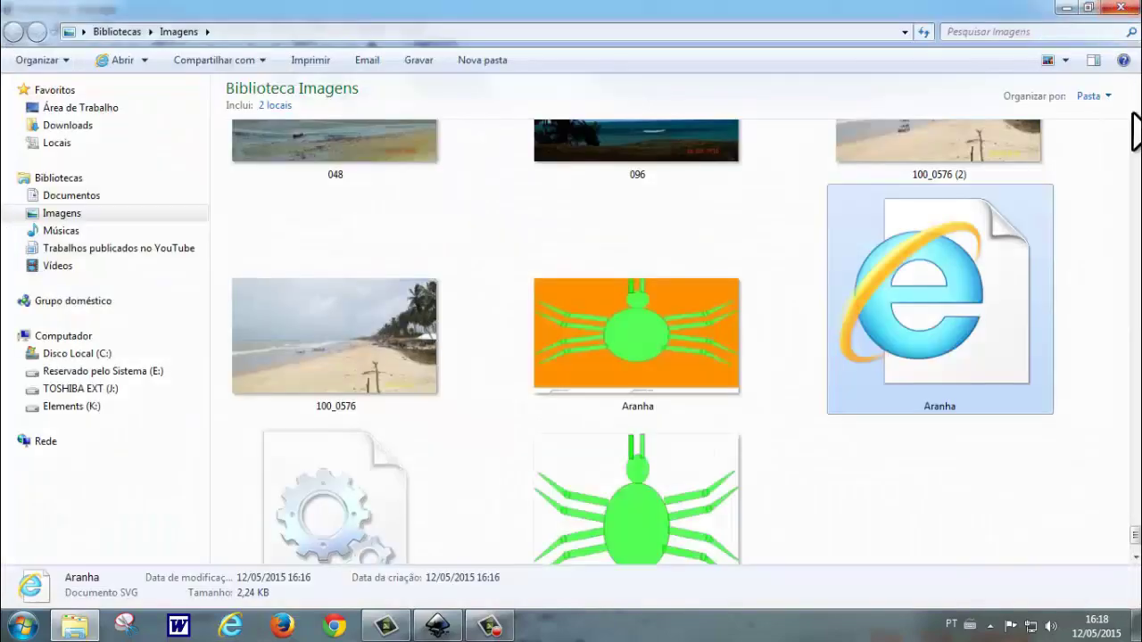